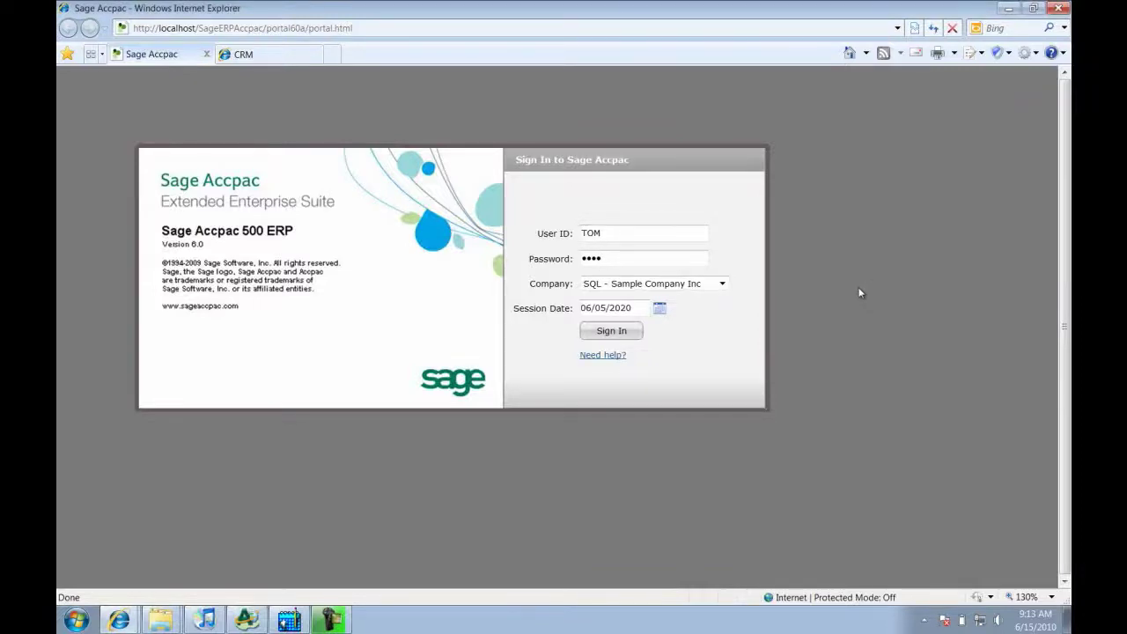
Step: Sign in to Sample Company Inc with the session date 06/05/2020 and browse the available Accounts Receivable tasks
click(639, 334)
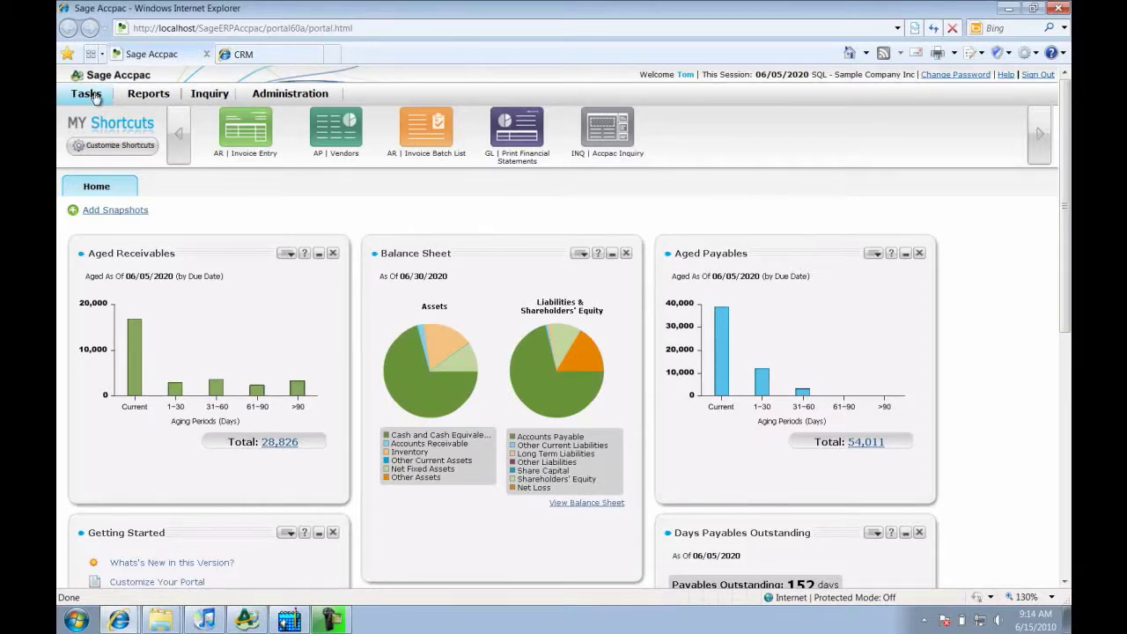
click(94, 95)
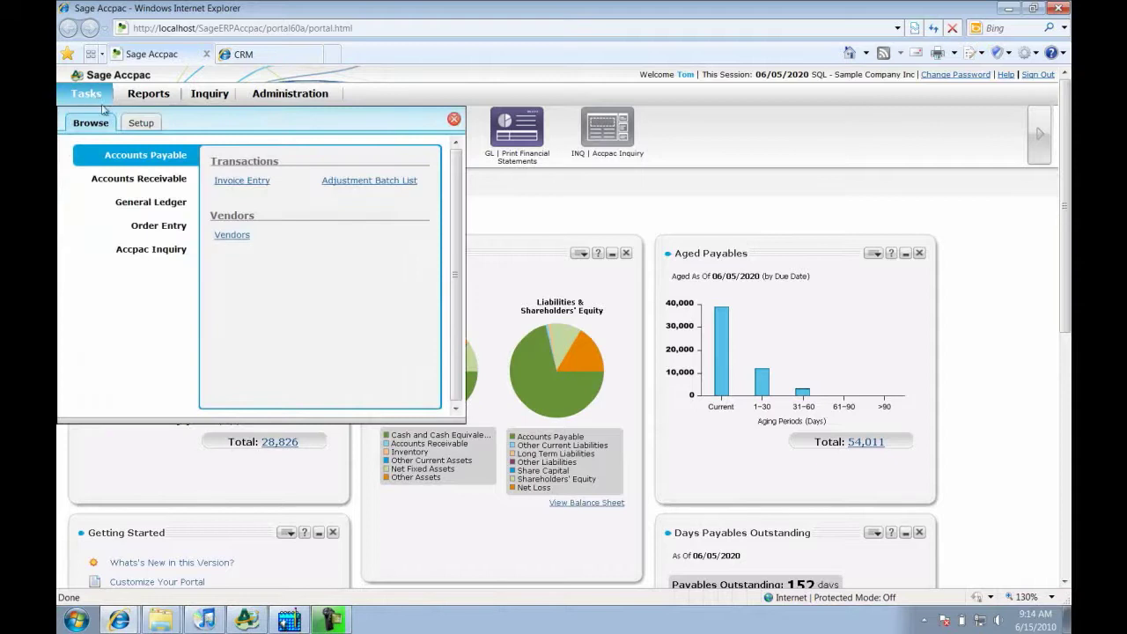
click(139, 178)
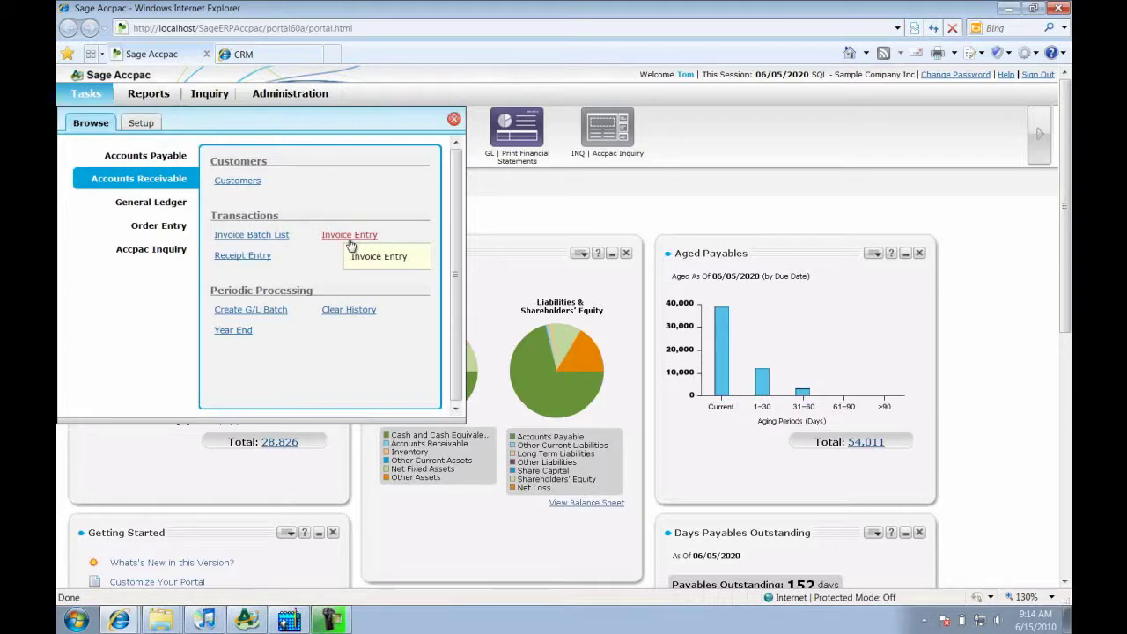
click(453, 119)
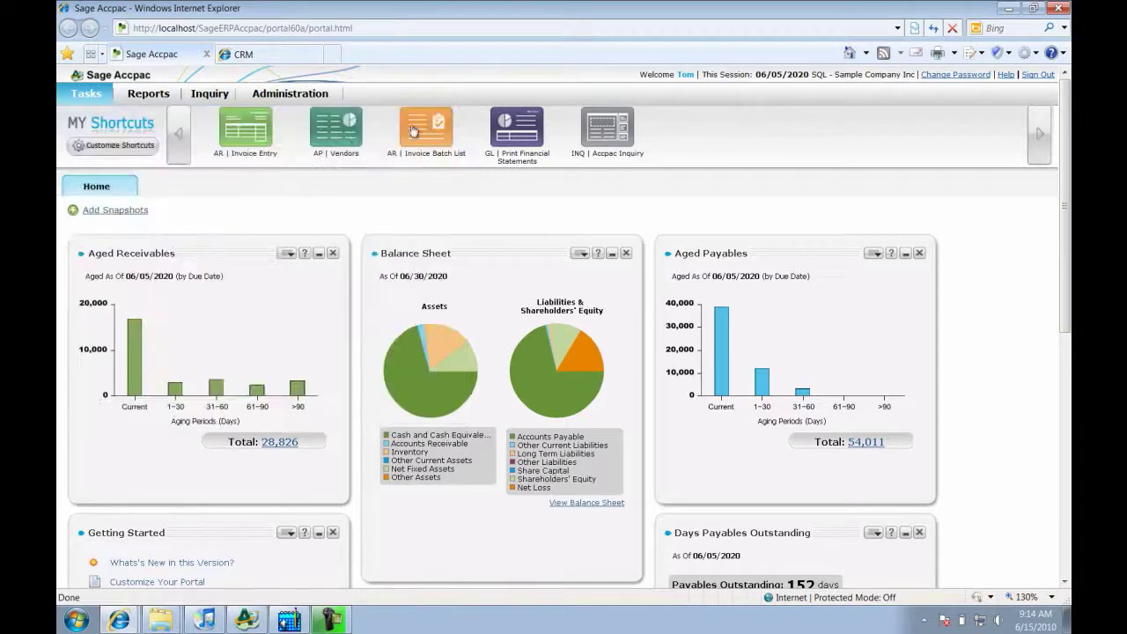
click(249, 134)
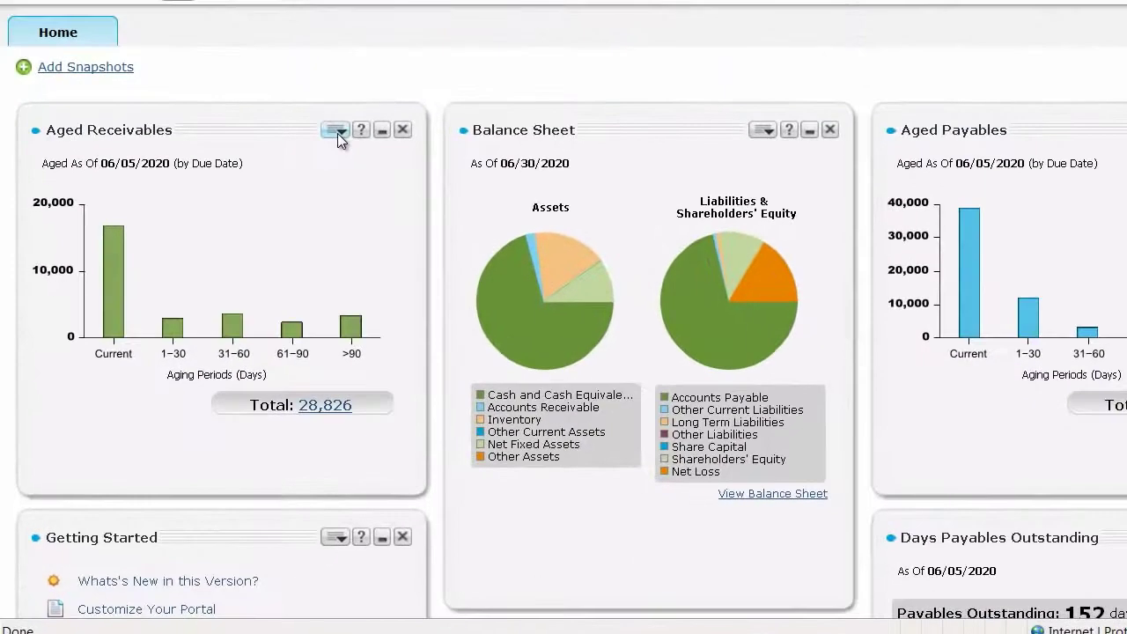
Step: View the configuration options of the Aged Receivables snapshot and close them unchanged
click(299, 226)
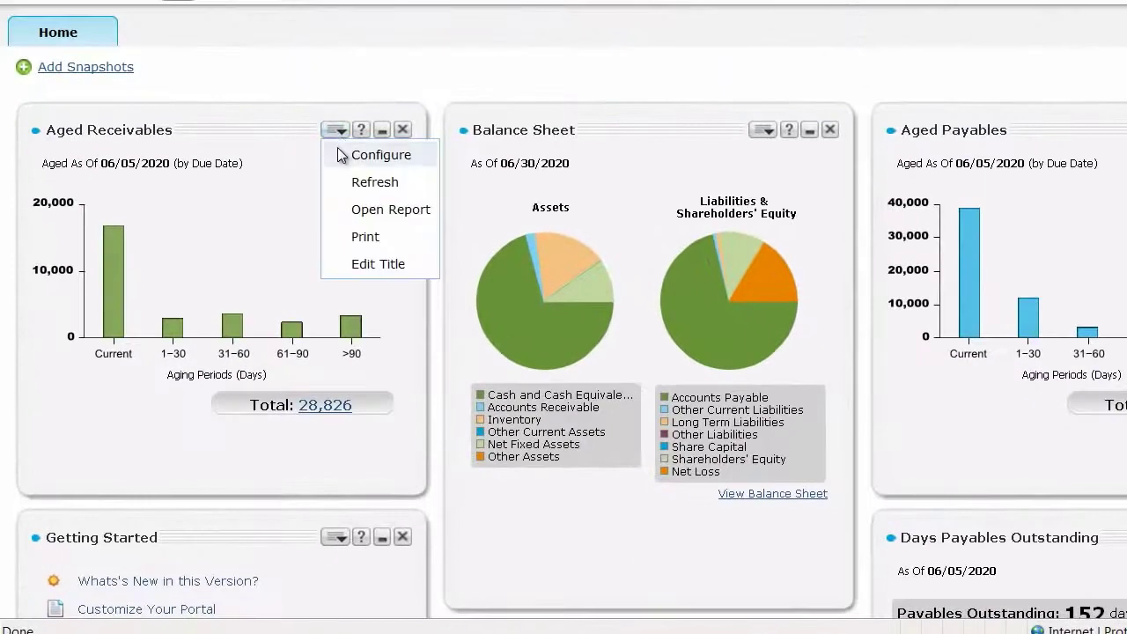
click(303, 239)
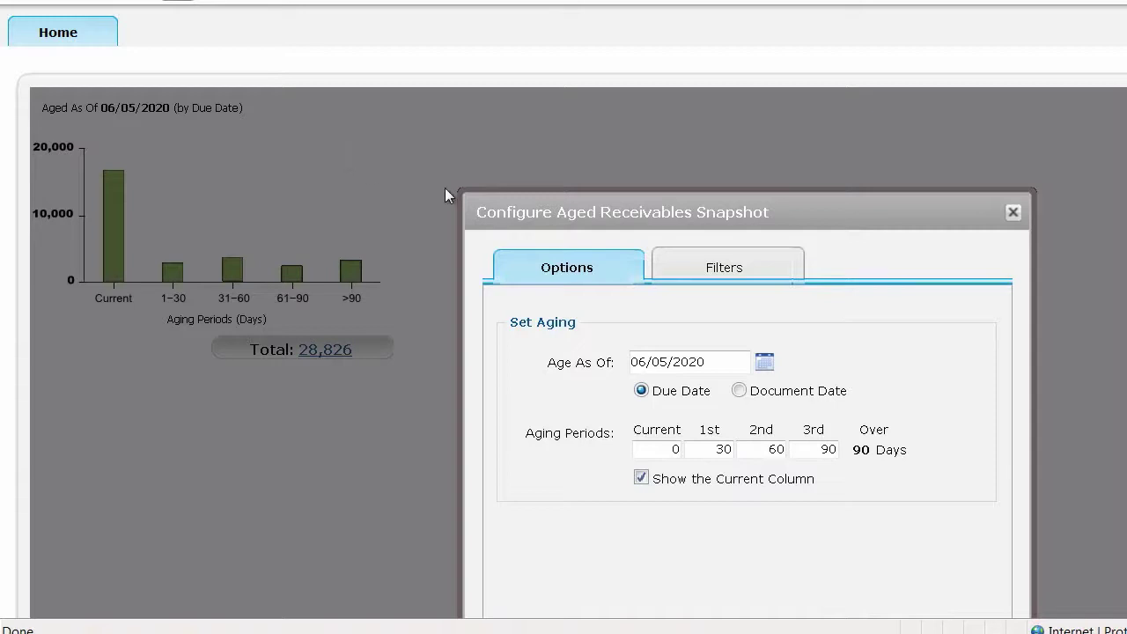
click(1012, 215)
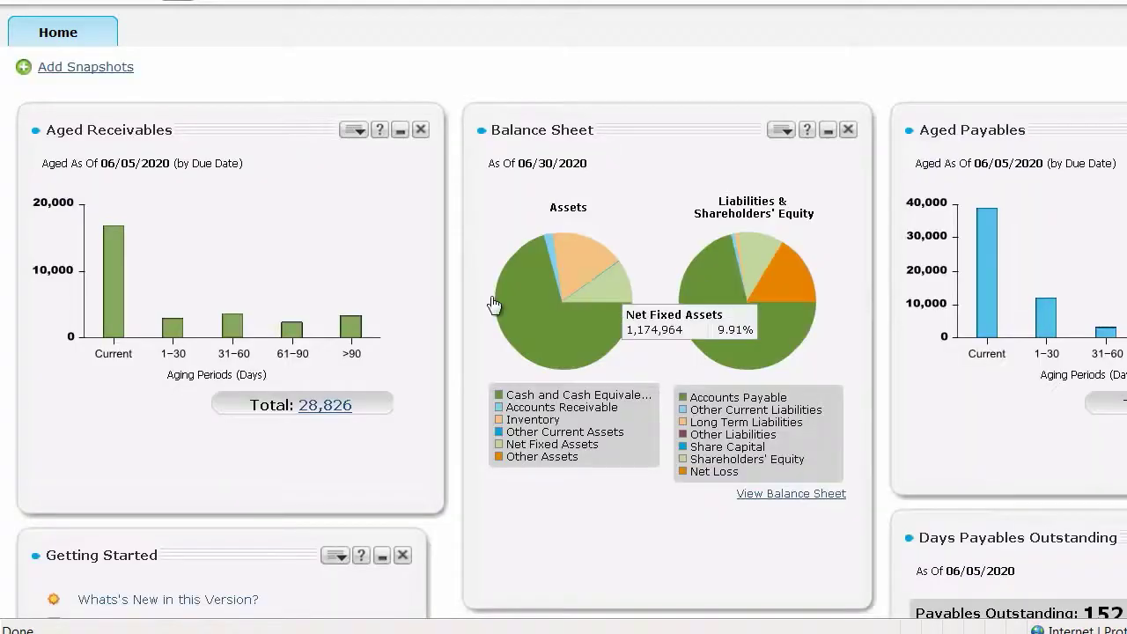
Step: Drill down from the Current bar of the Aged Receivables chart to its report, and close the report after viewing
mouse_move(116, 272)
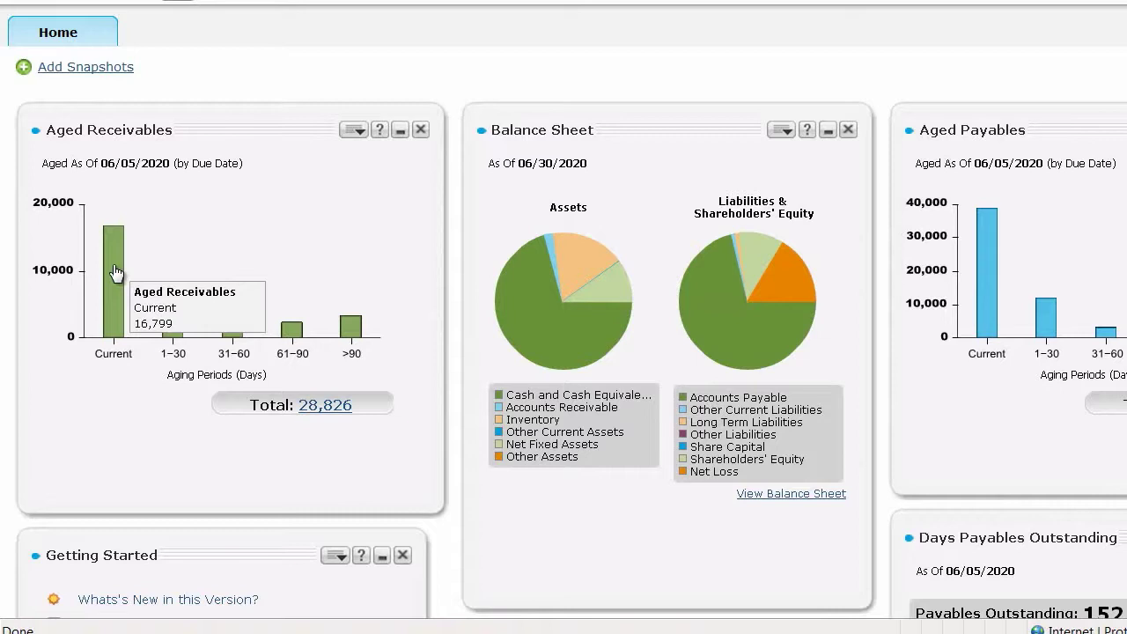
click(116, 272)
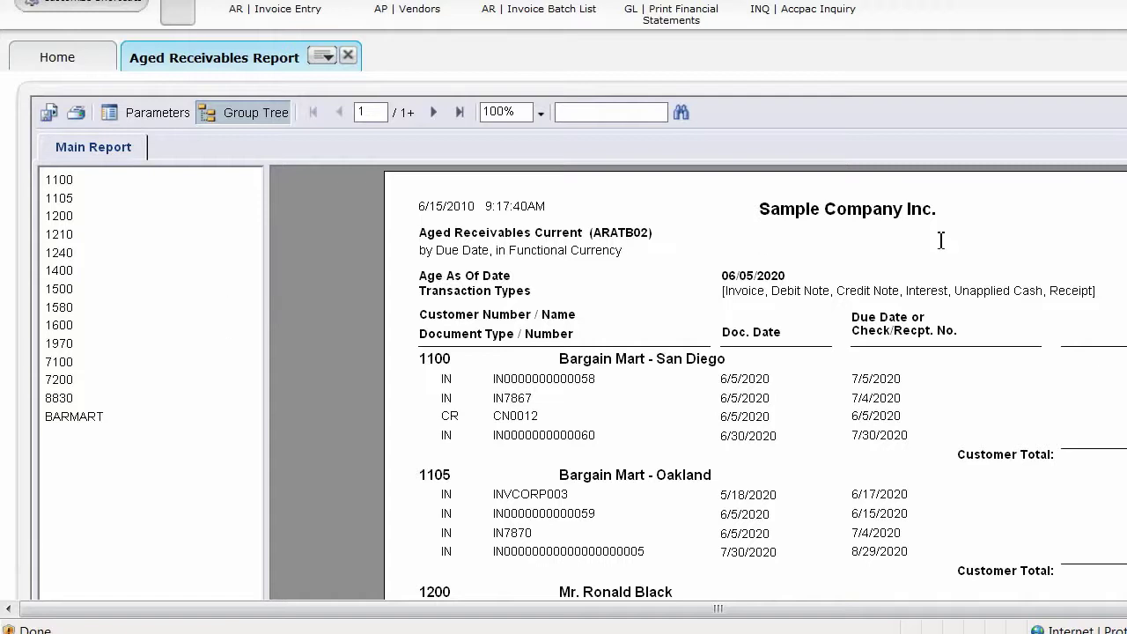
click(349, 57)
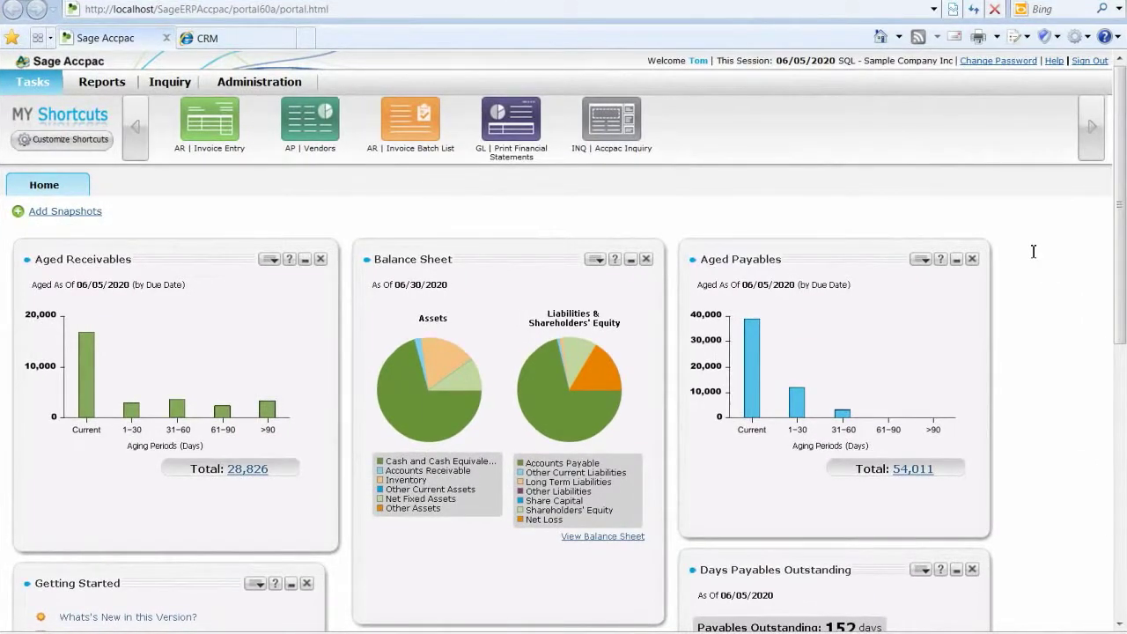
Step: Browse the inquiry templates and open the GL-Transactions Query template under GL Accounts and Transactions
click(168, 82)
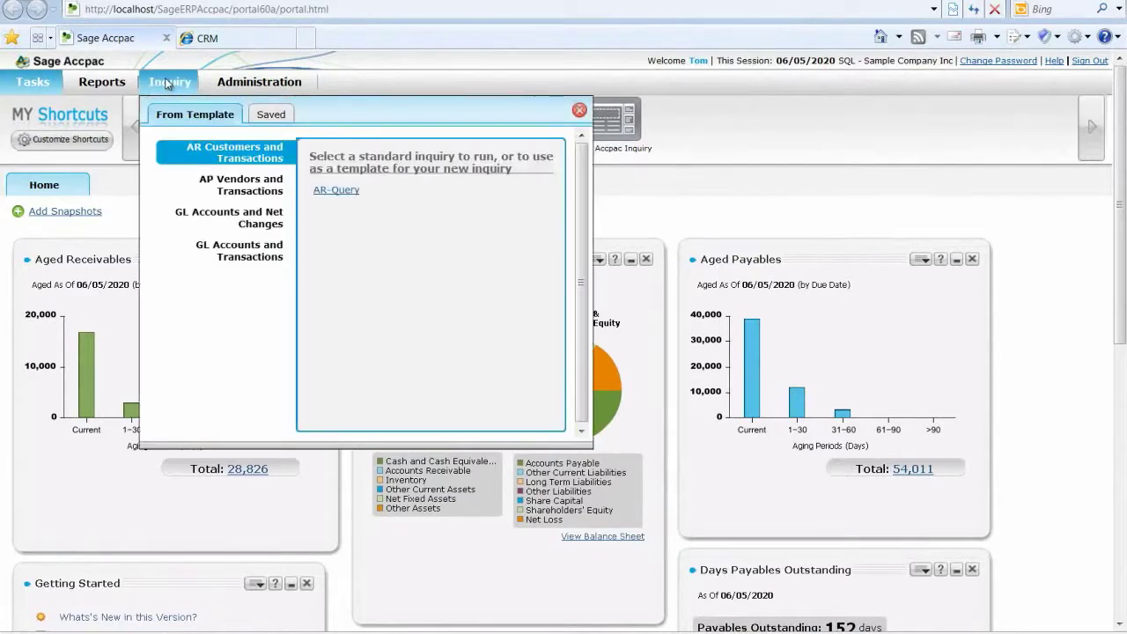
click(223, 185)
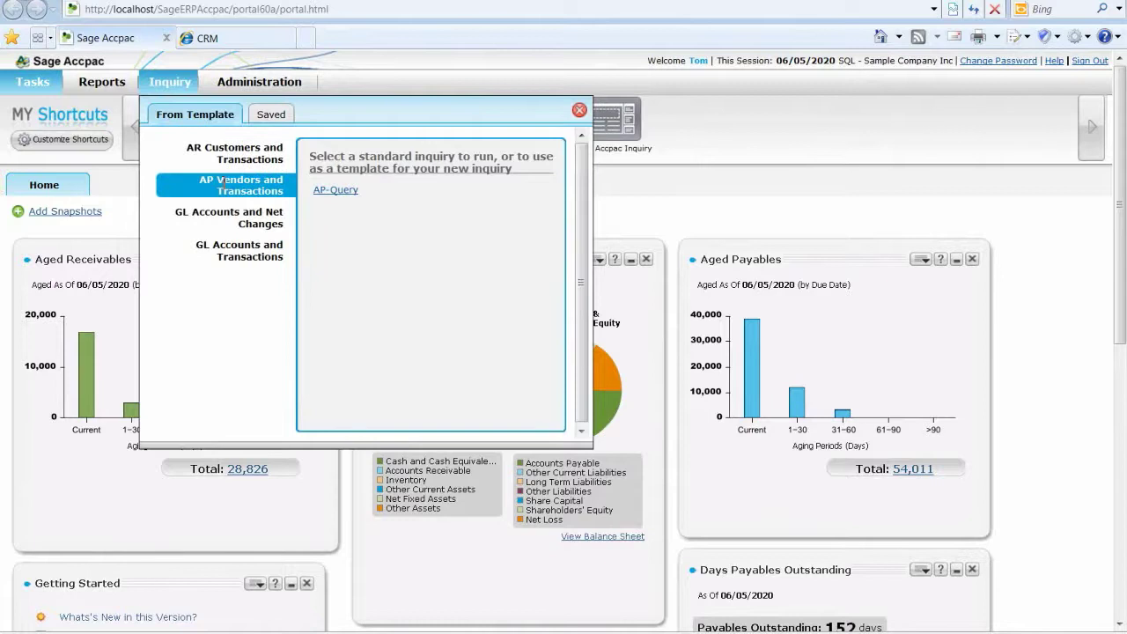
click(238, 212)
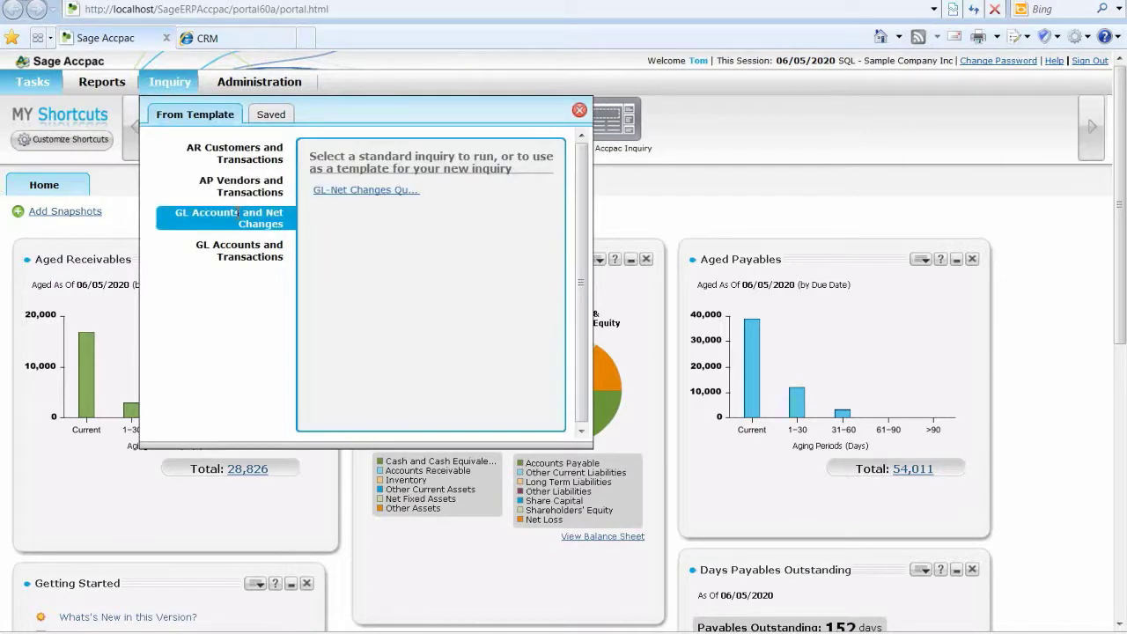
click(248, 253)
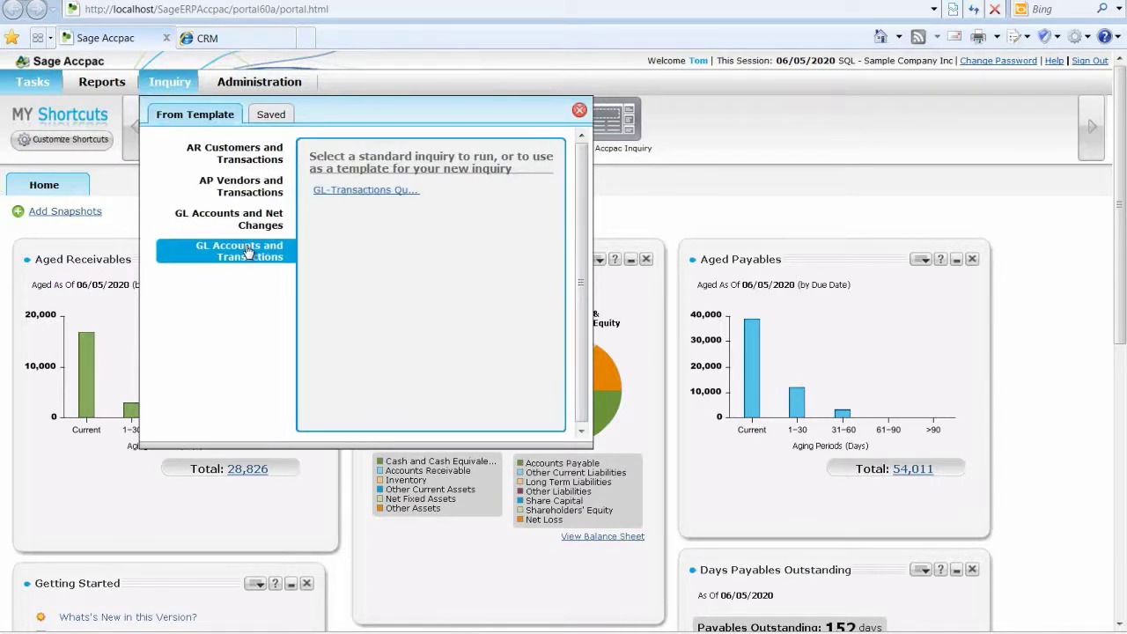
click(361, 191)
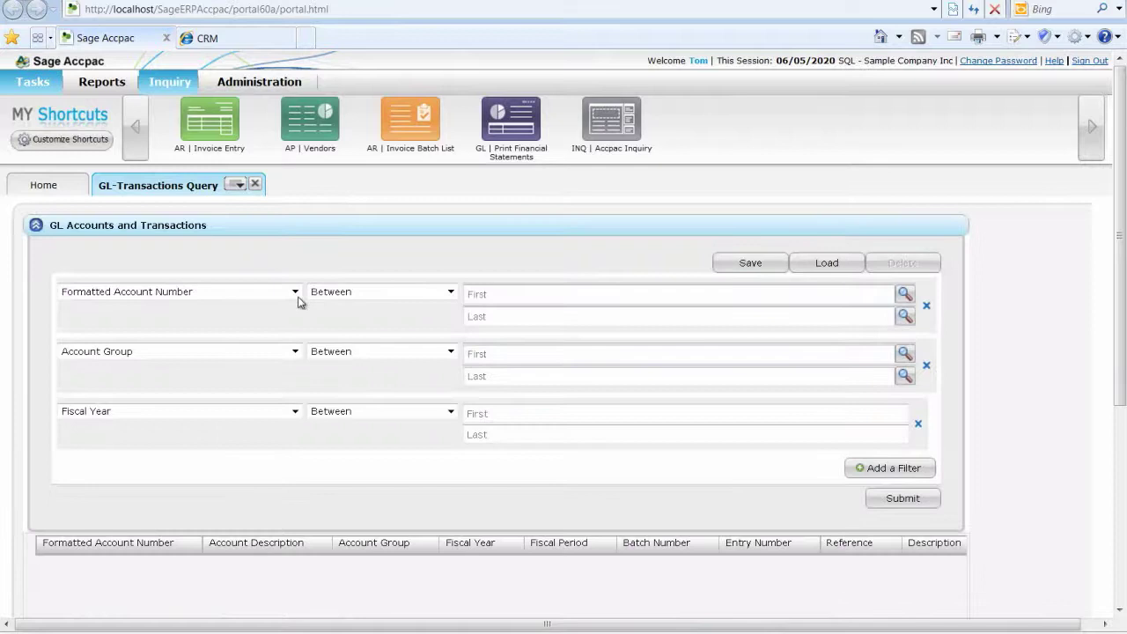
Step: Change the query's three existing filters to Control Account, Batch Number and Functional Amount
click(302, 295)
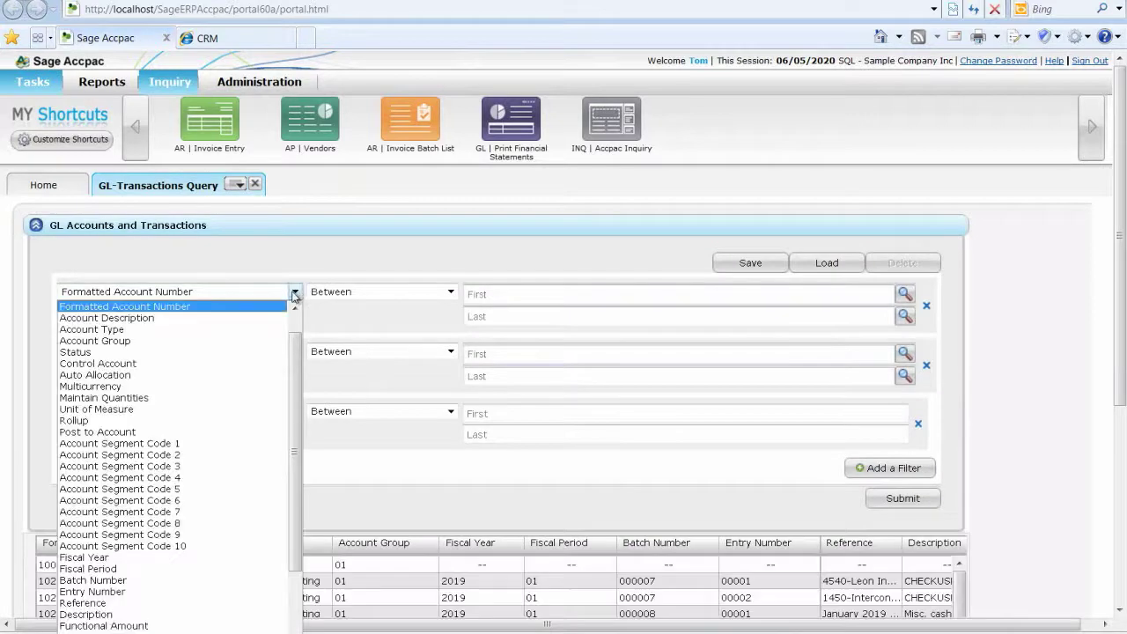
click(268, 364)
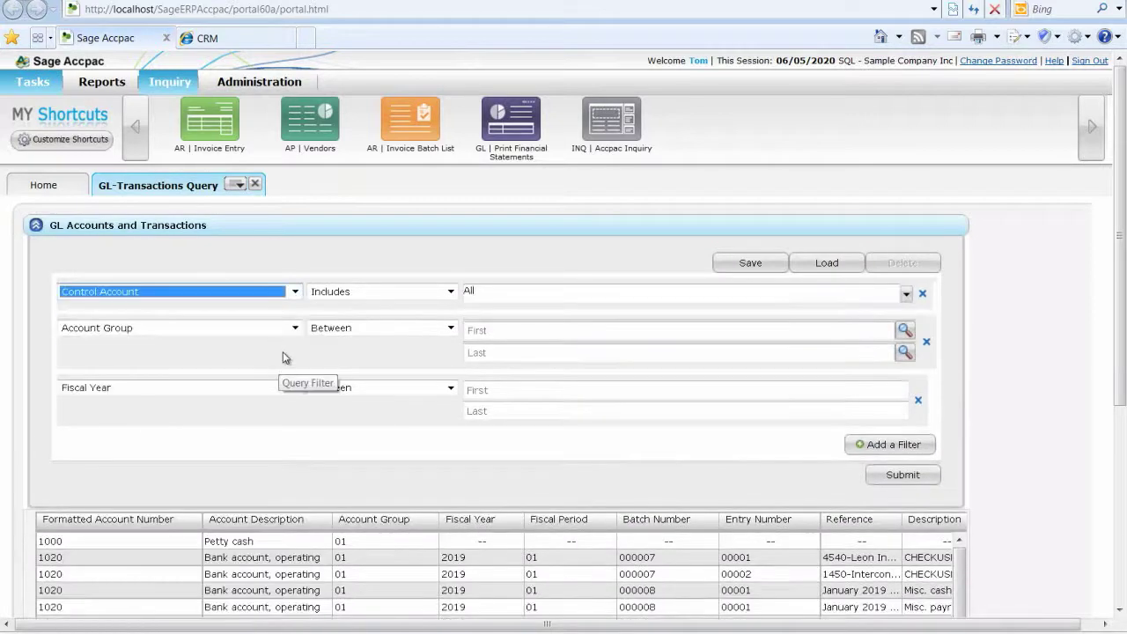
click(295, 328)
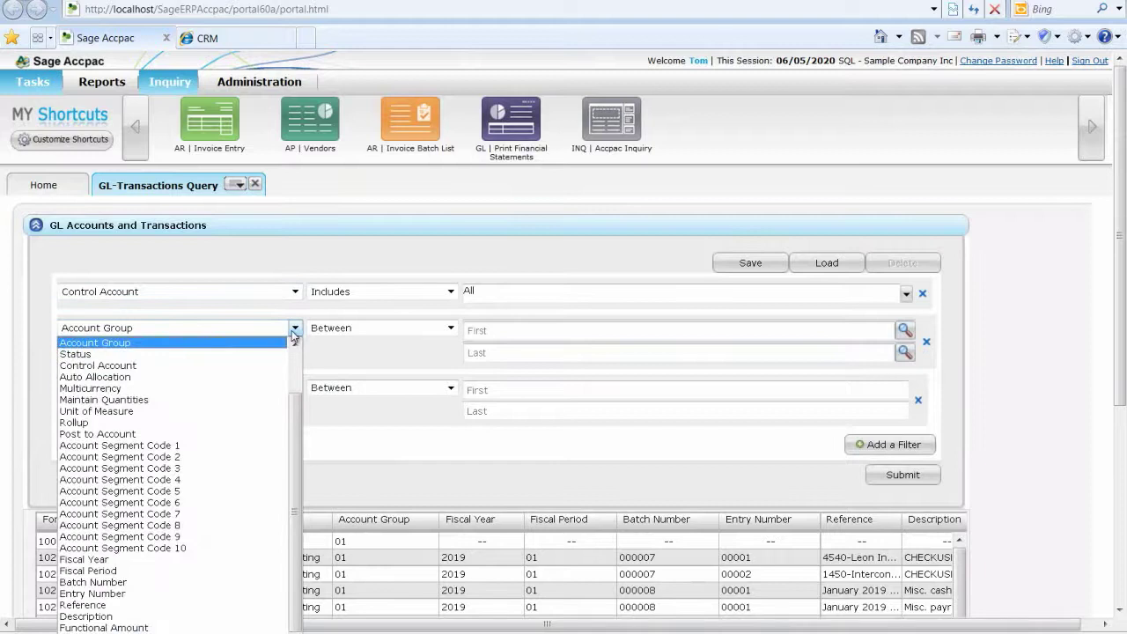
key(Escape)
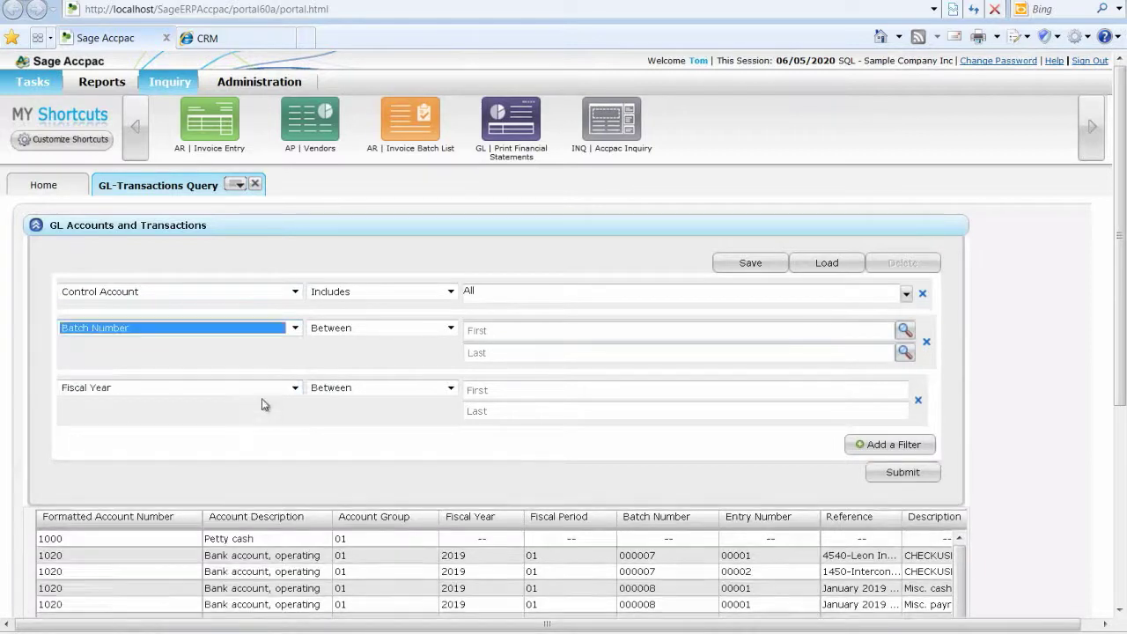
click(295, 389)
click(296, 388)
Step: Add Source Amount as a fourth filter and submit the GL transactions query
click(269, 443)
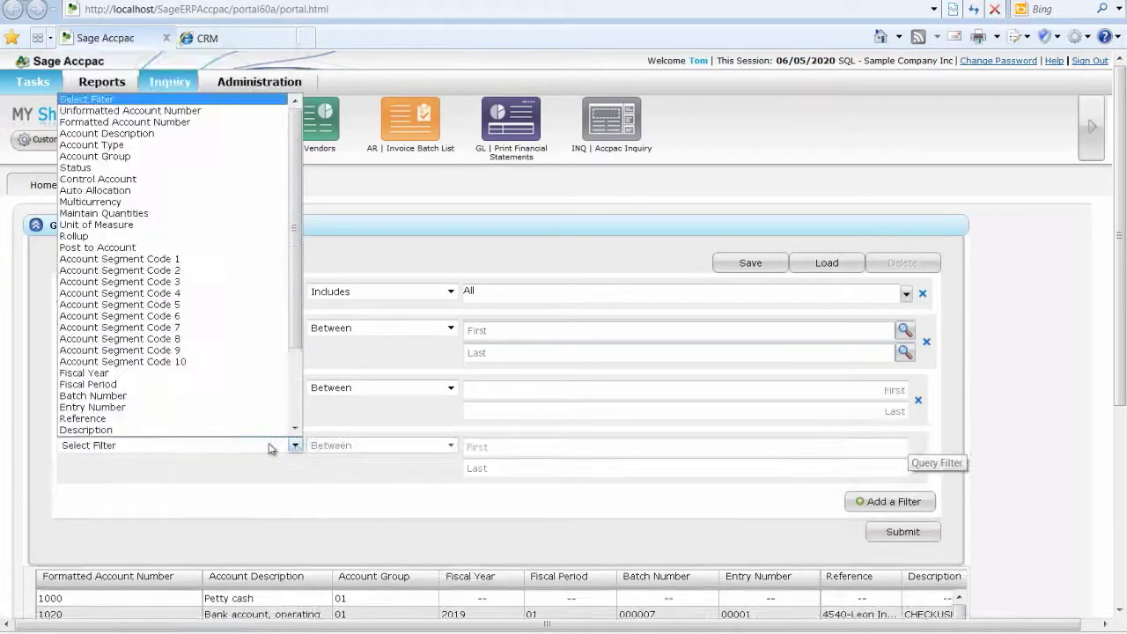
key(s)
key(s)
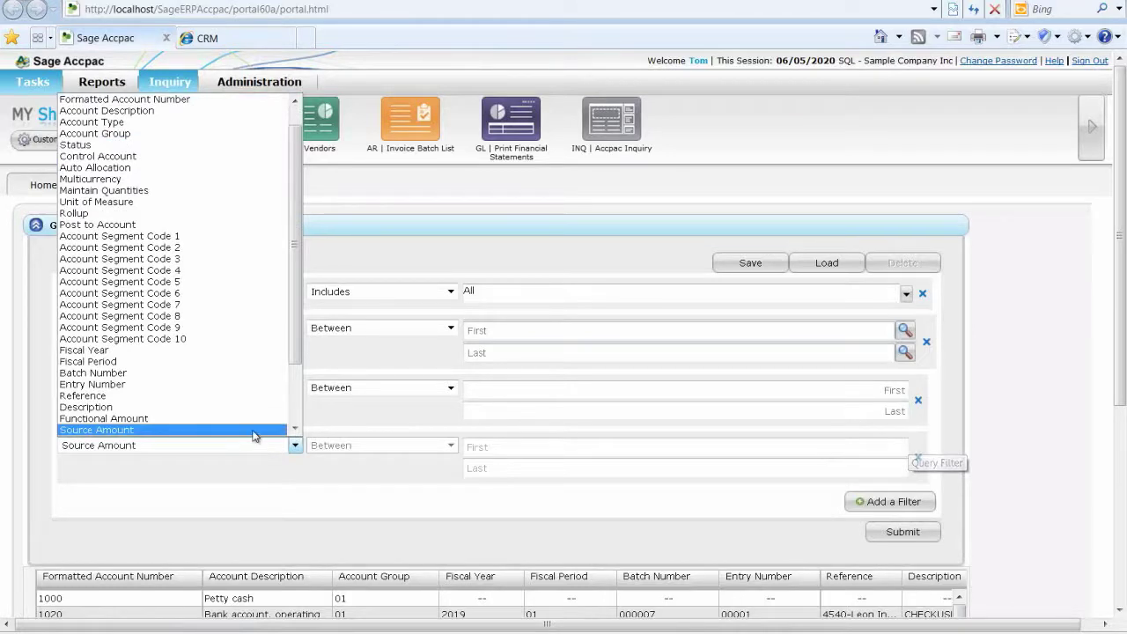
click(253, 431)
click(901, 535)
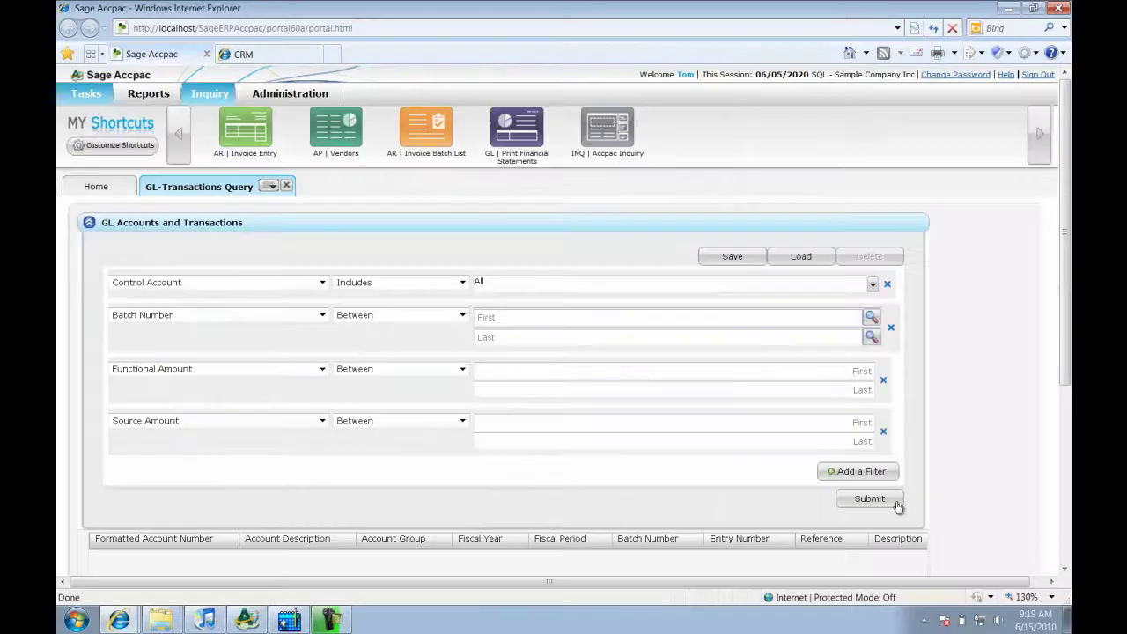
Step: Widen the Entry Number and Batch Number columns in the query results and close the GL-Transactions Query
drag(1069, 308, 1064, 532)
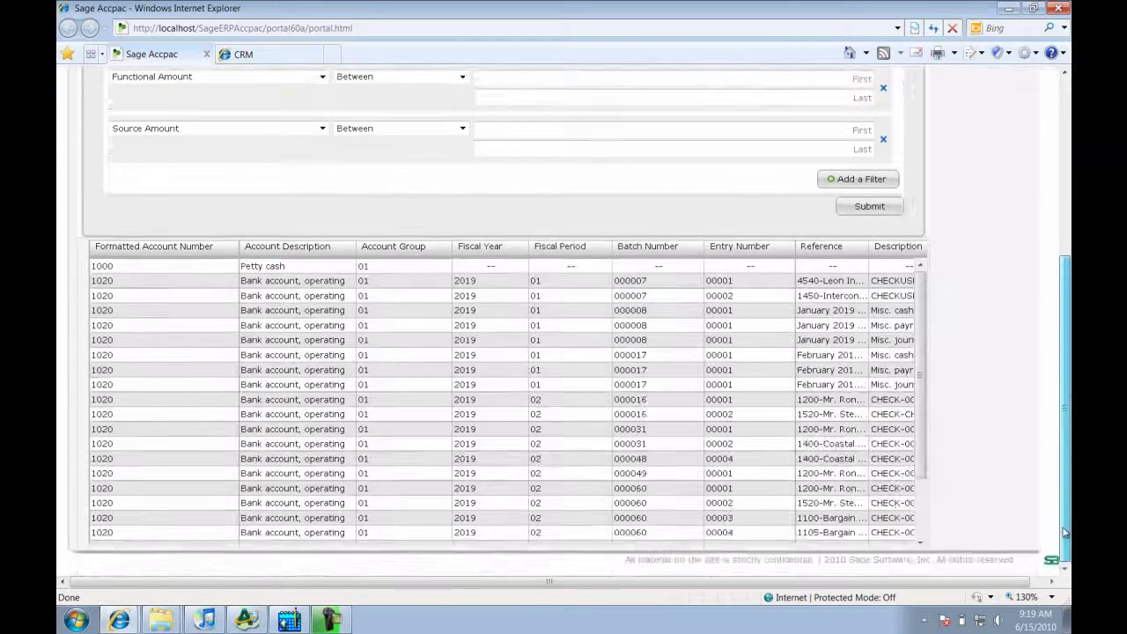
scroll(1013, 502, down, 1)
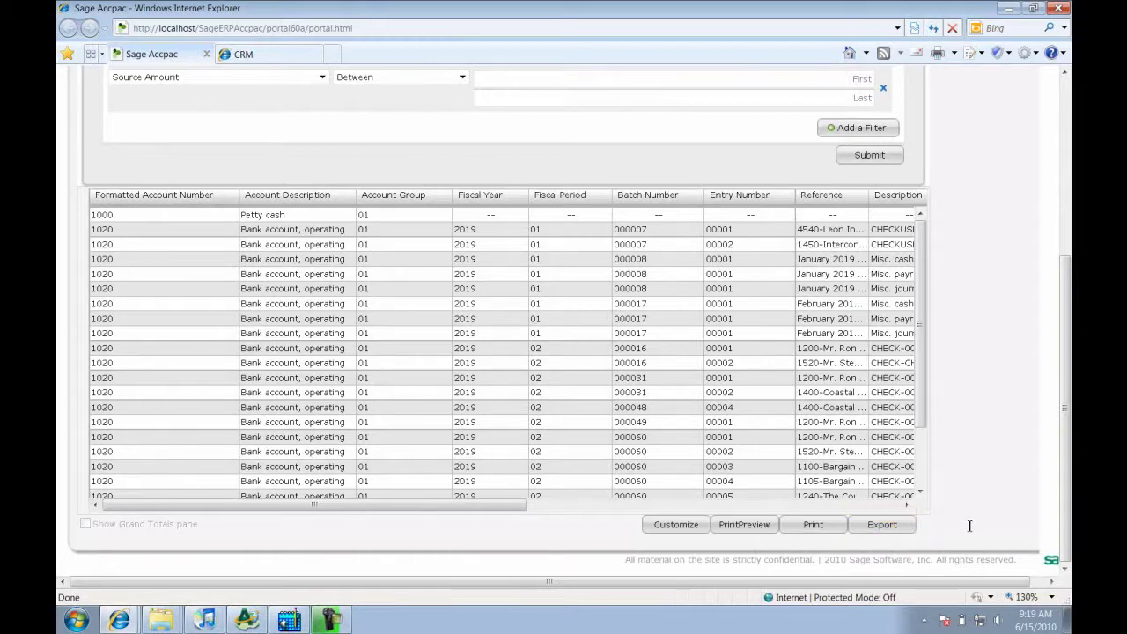
scroll(970, 526, up, 5)
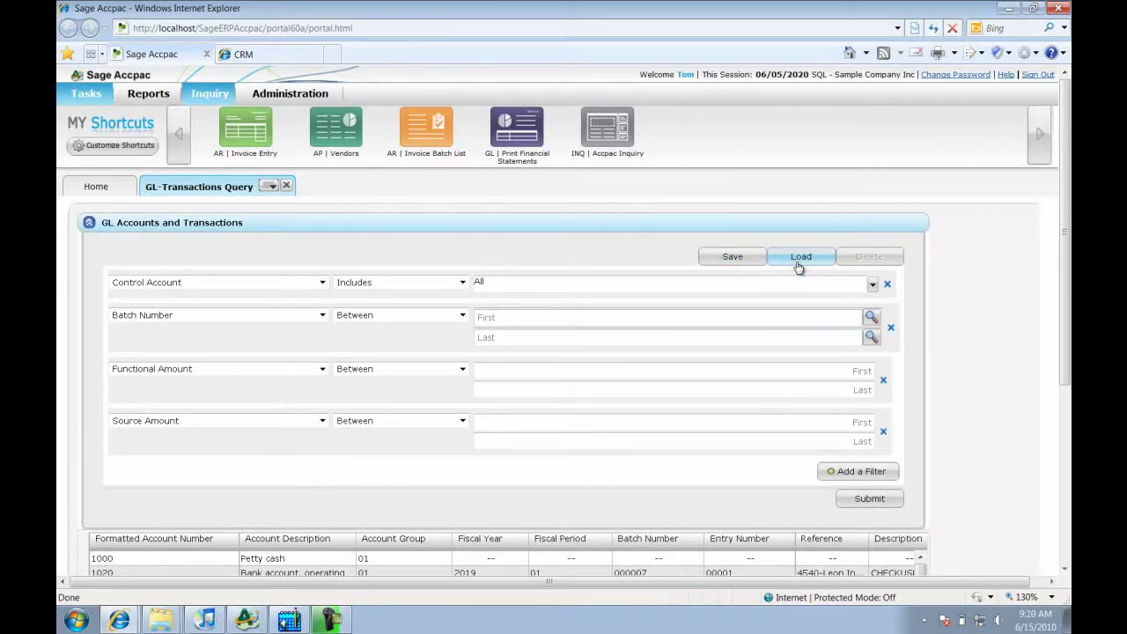
scroll(790, 429, down, 3)
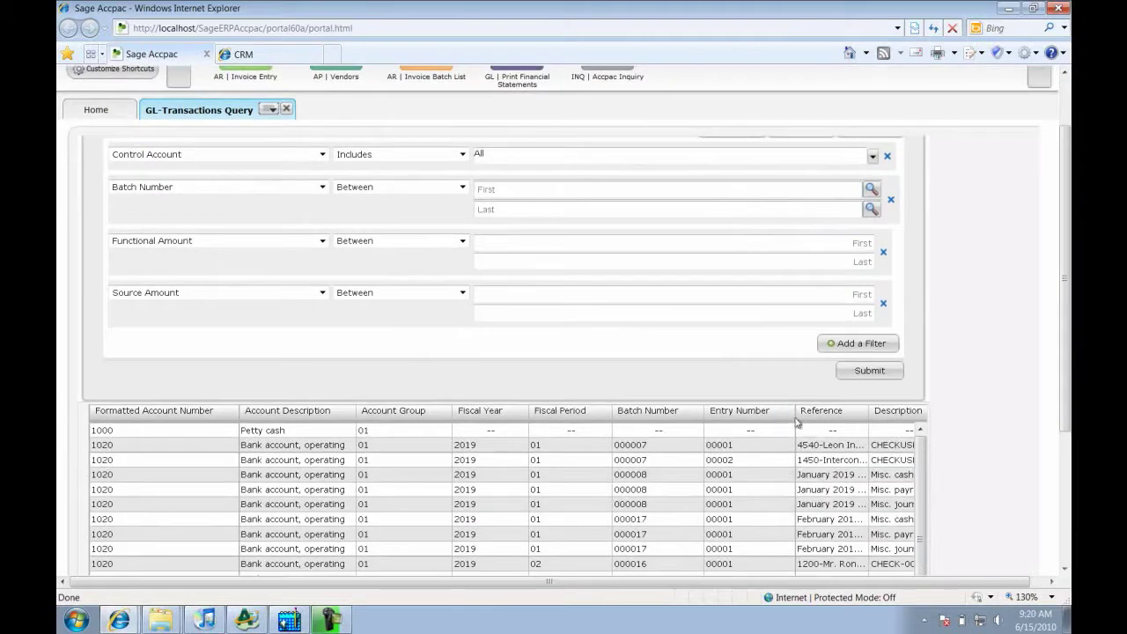
mouse_move(795, 414)
mouse_down()
mouse_move(859, 415)
mouse_move(807, 415)
mouse_up()
drag(702, 415, 722, 414)
scroll(990, 401, up, 3)
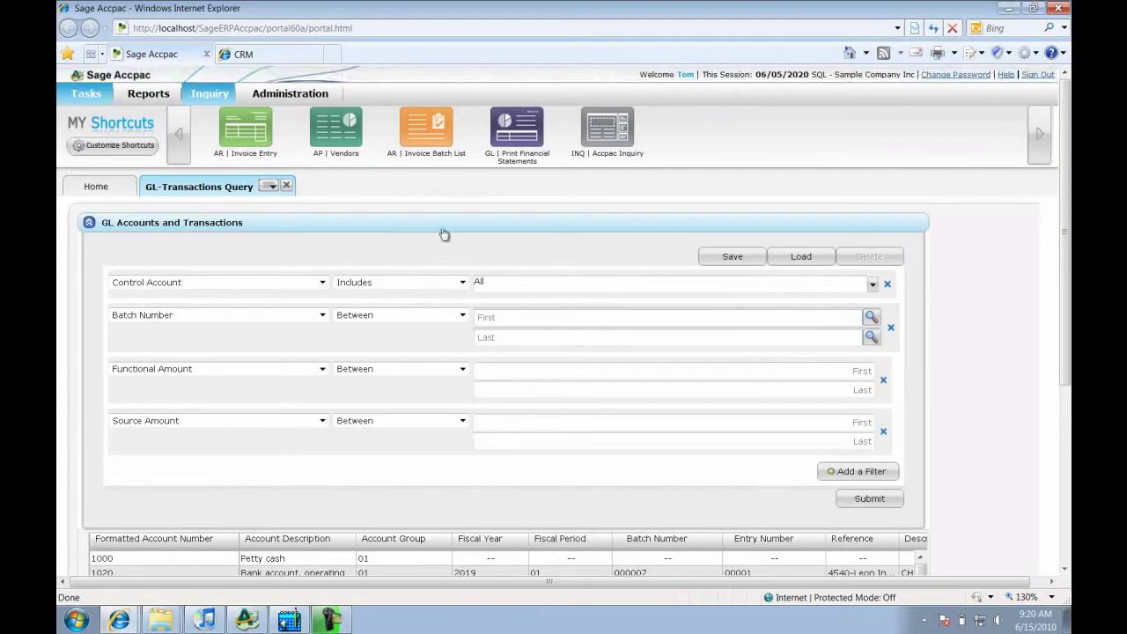
click(286, 185)
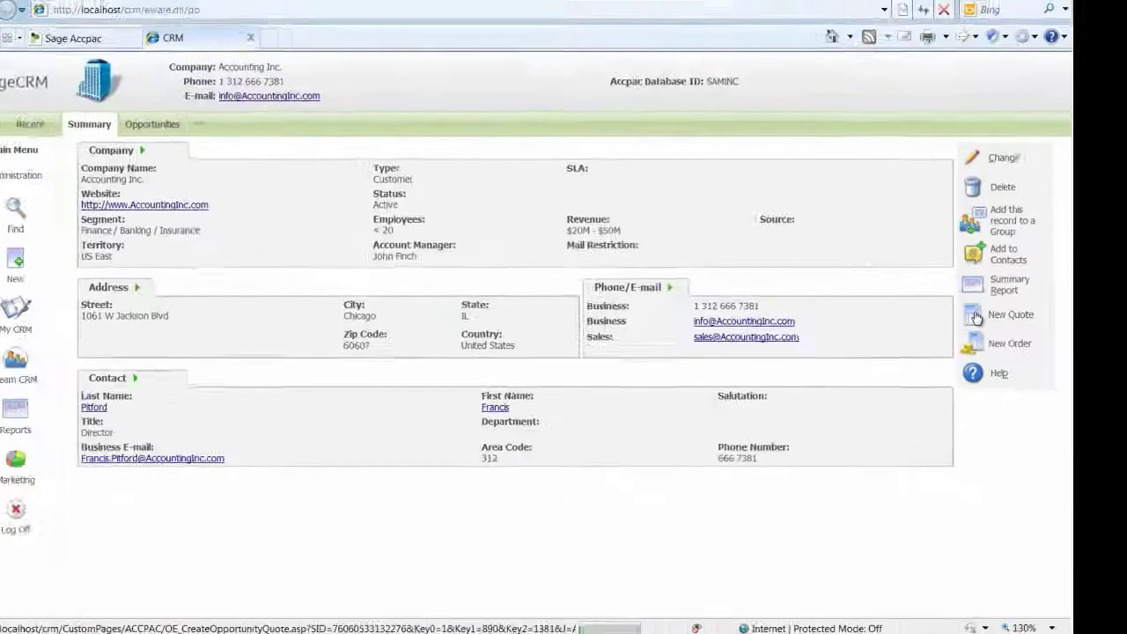
Step: Start a new quote for Accounting Inc. in SageCRM and open the Accpac quotes of the ABC Dec quote #2 opportunity
click(957, 339)
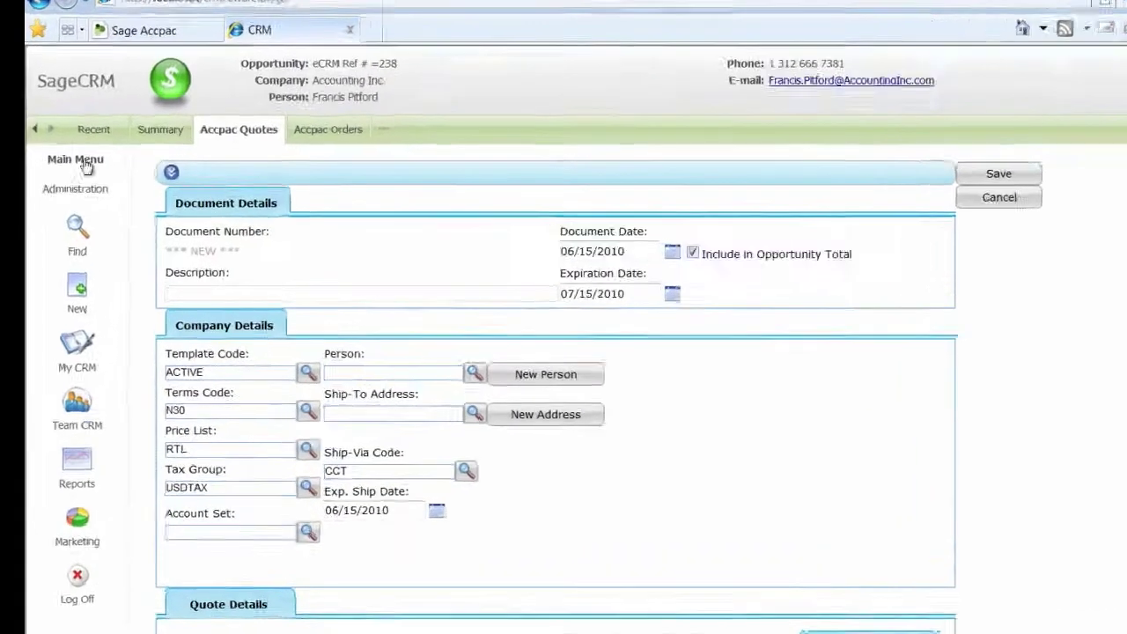
click(107, 133)
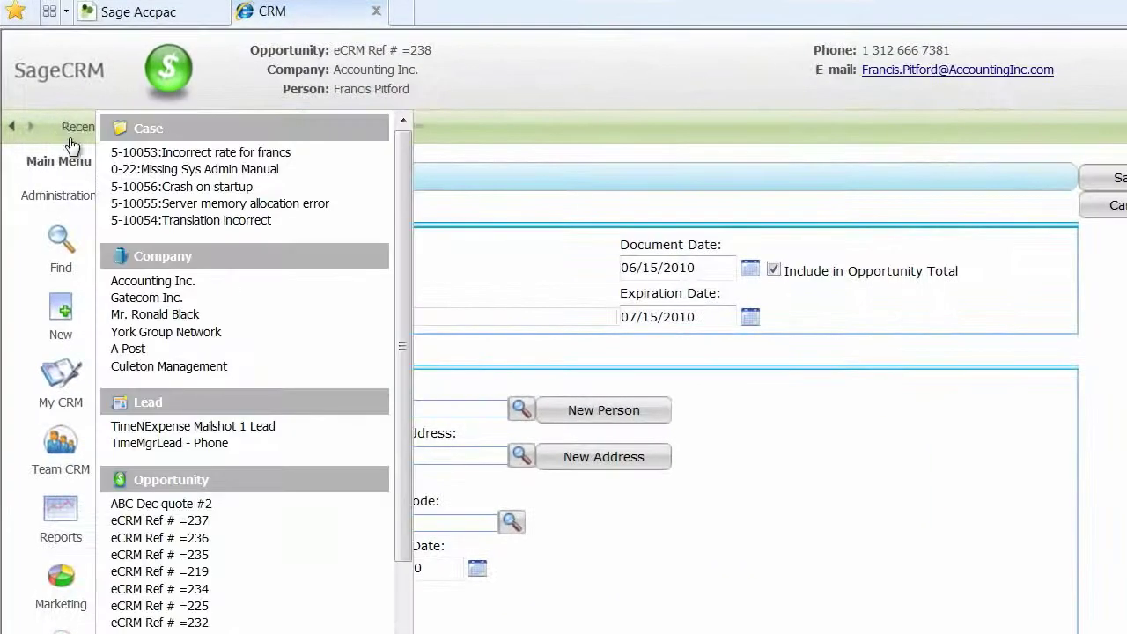
click(161, 504)
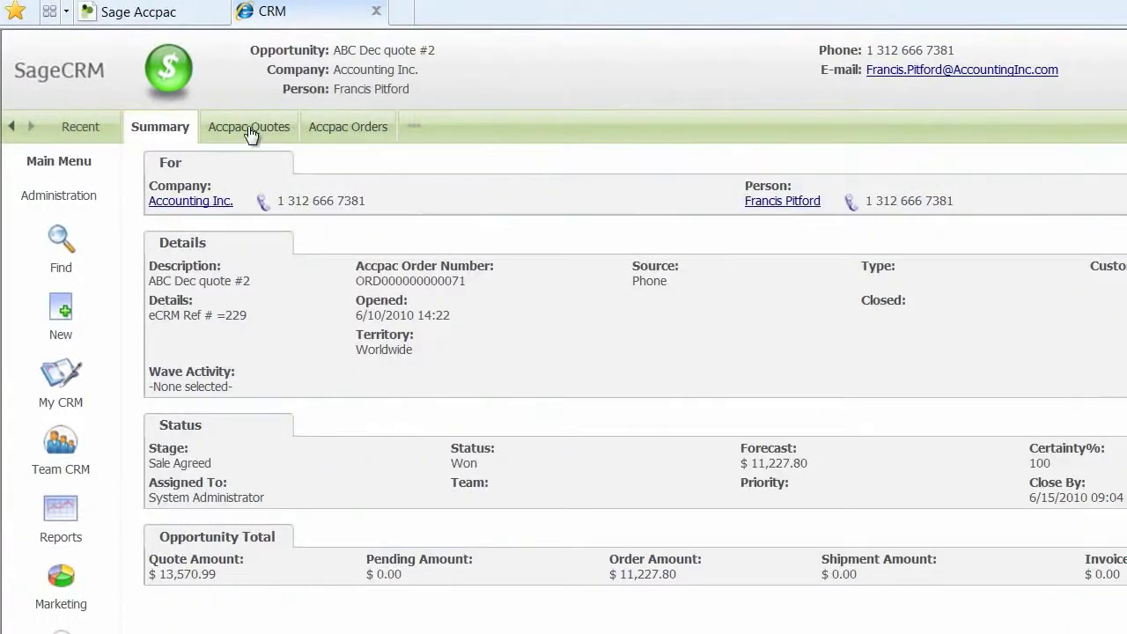
click(249, 127)
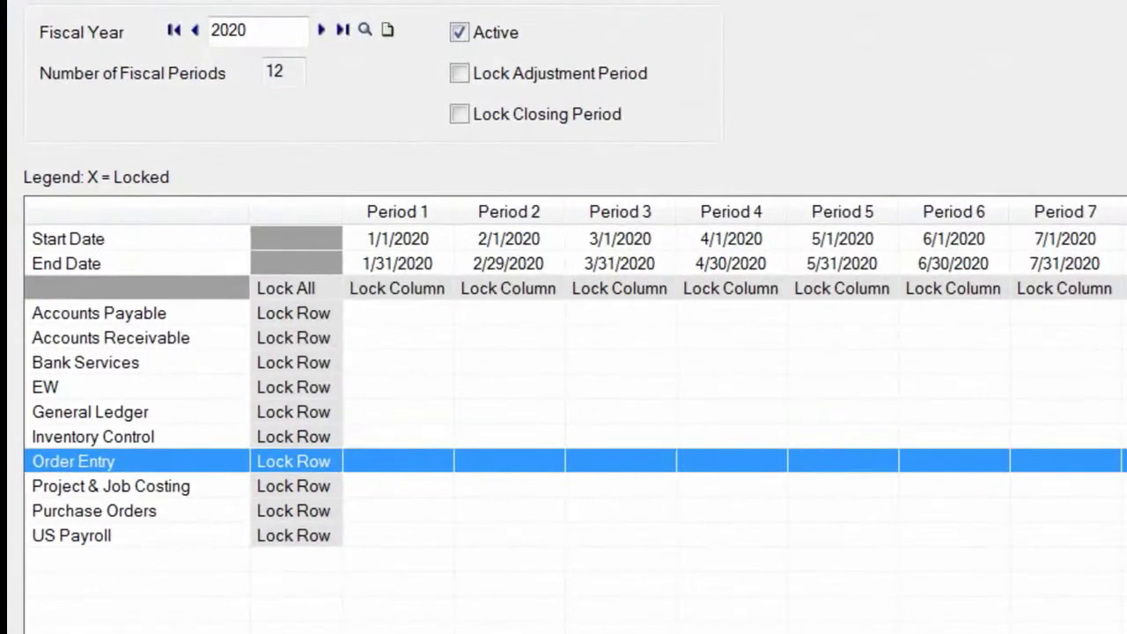
Step: In fiscal year 2020, lock Period 3 for Bank Services and Inventory Control, all Accounts Payable periods, and US Payroll Periods 2 and 6
click(614, 362)
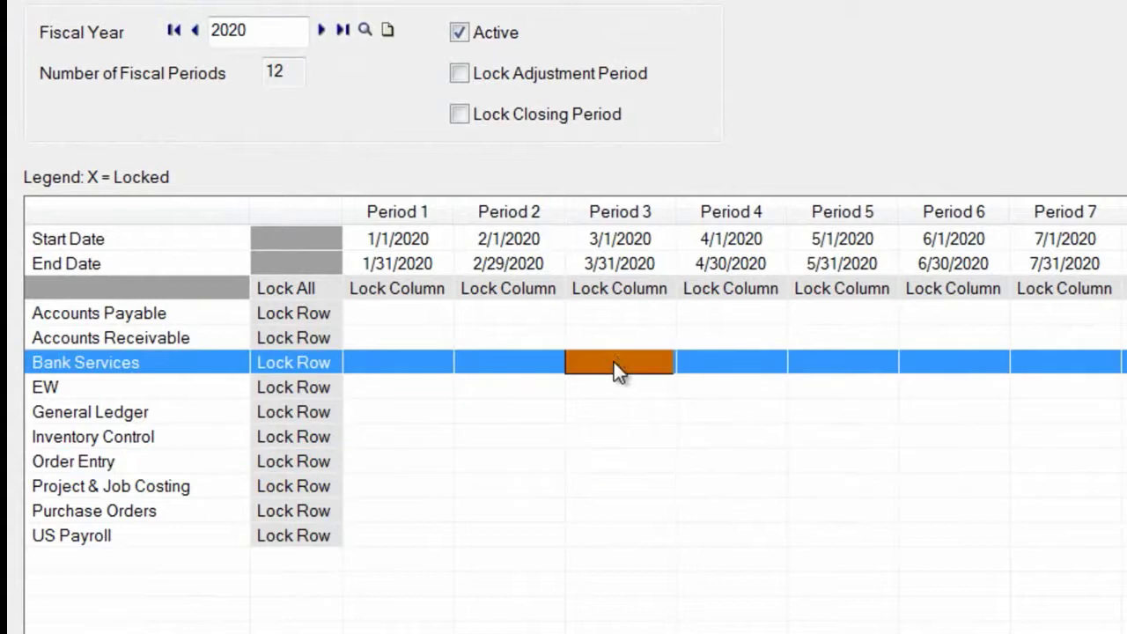
click(626, 432)
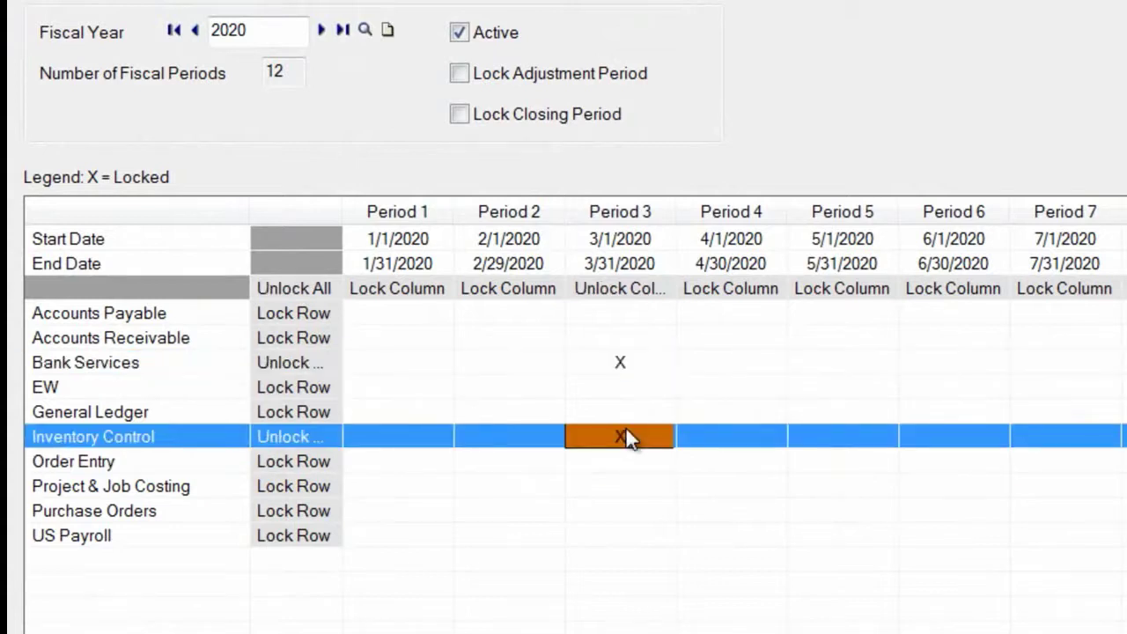
click(292, 314)
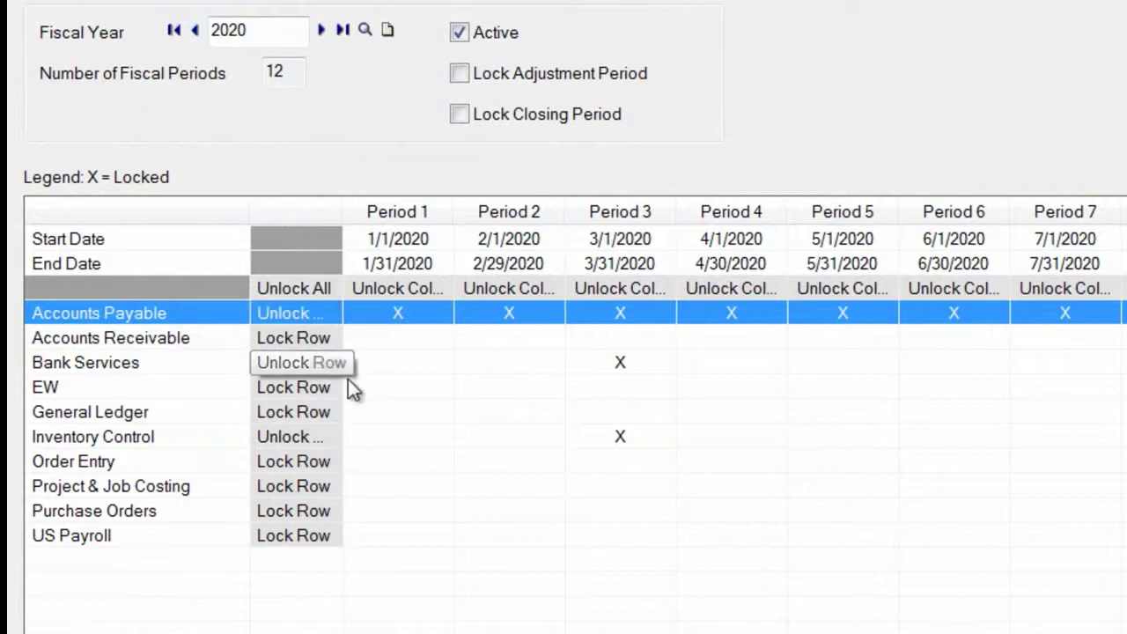
click(506, 534)
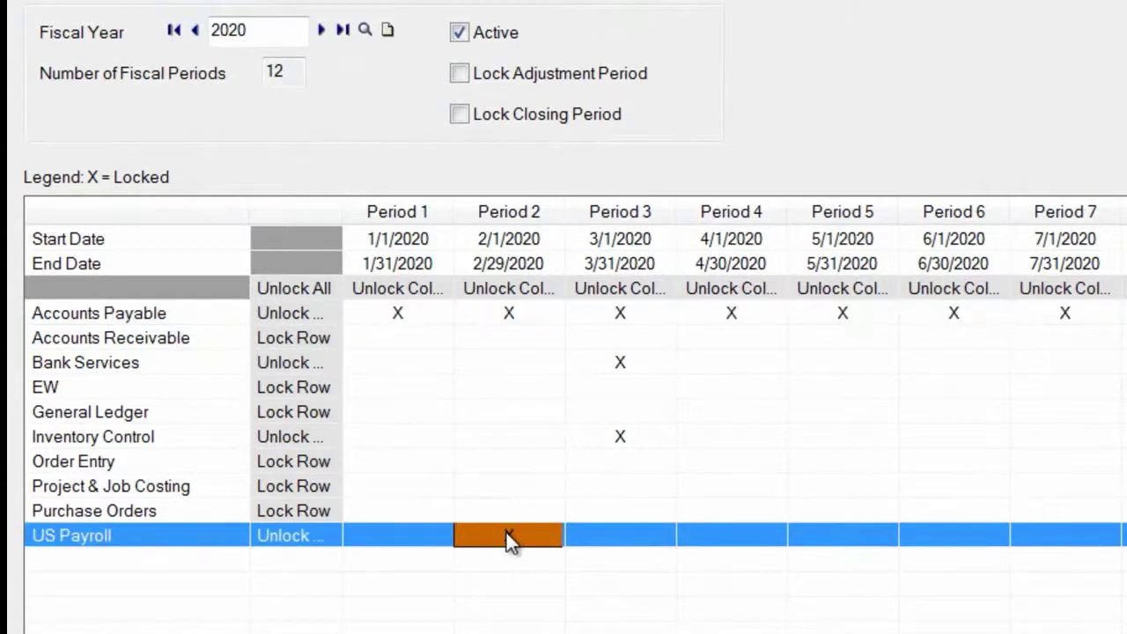
click(952, 540)
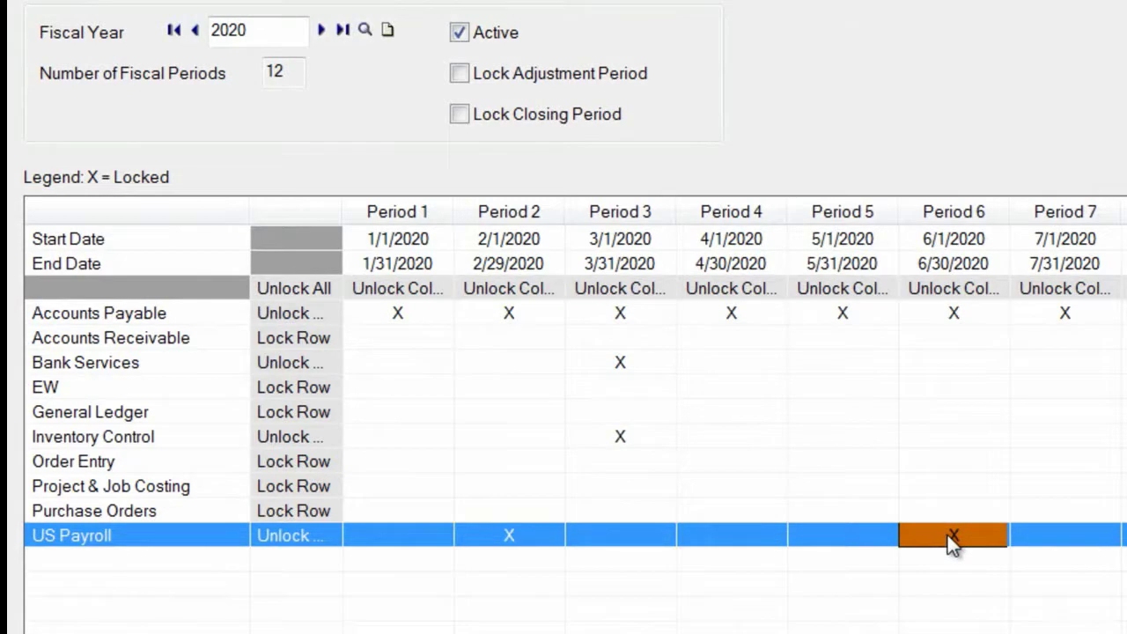